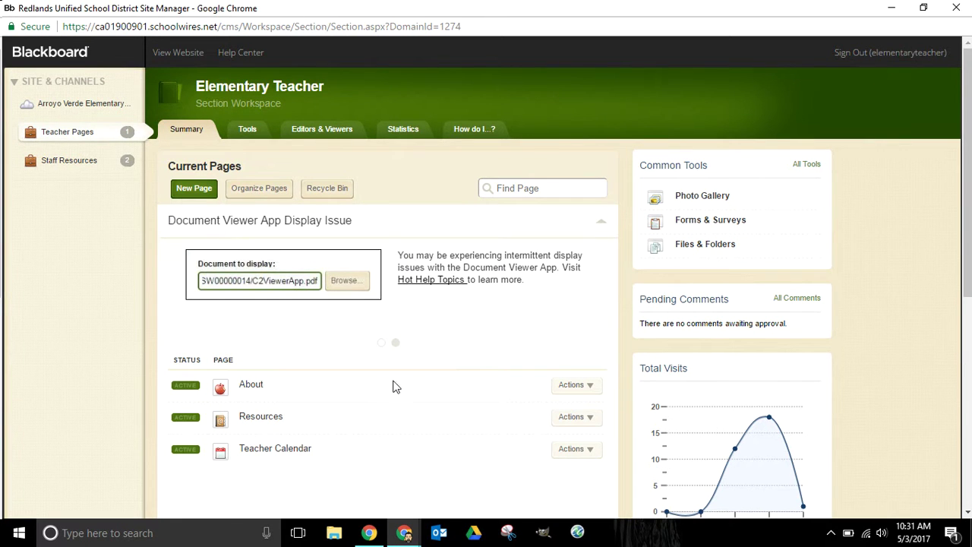
Step: Create a blank page named 'External Class Website' in the teacher section and save it
scroll(386, 377, down, 1)
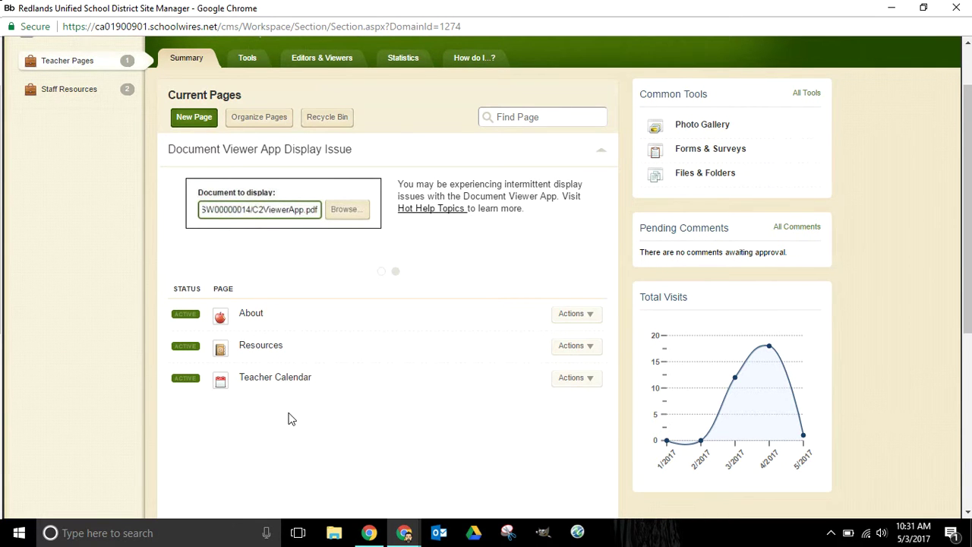
click(190, 120)
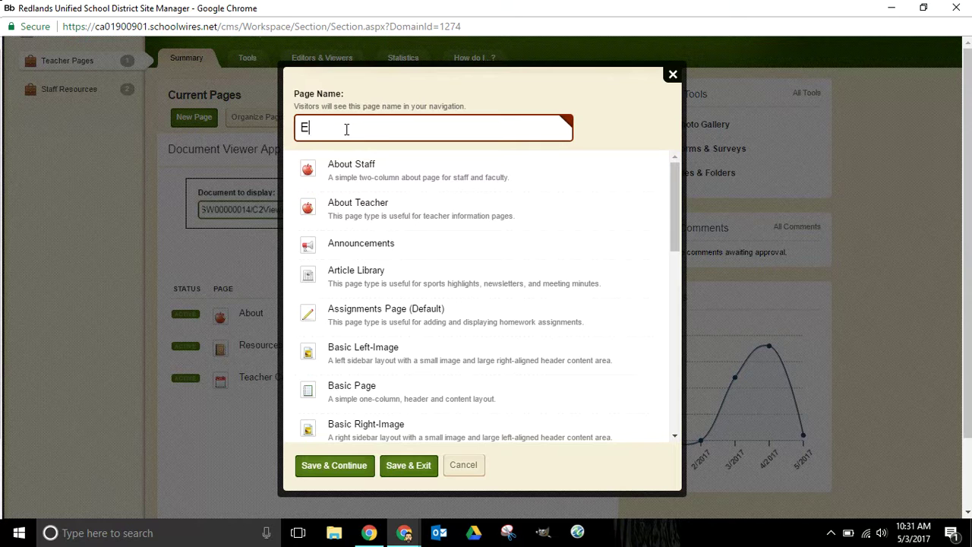
text(Exter)
text(nal We)
text(lass Webs)
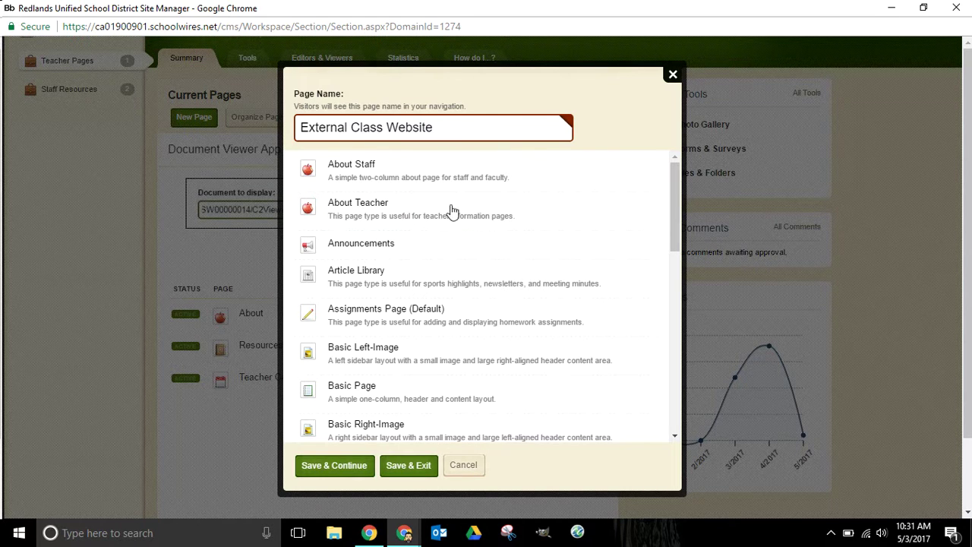
scroll(414, 292, down, 2)
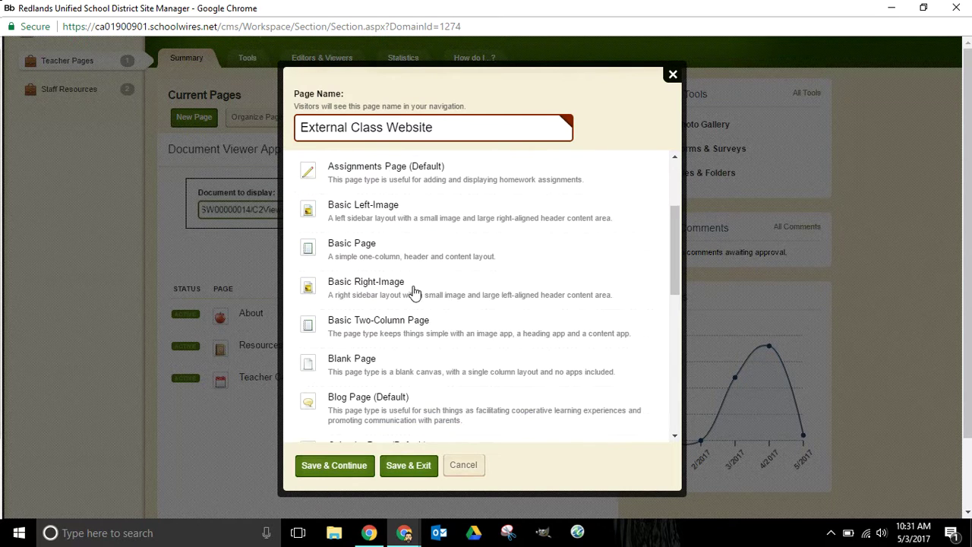
click(341, 365)
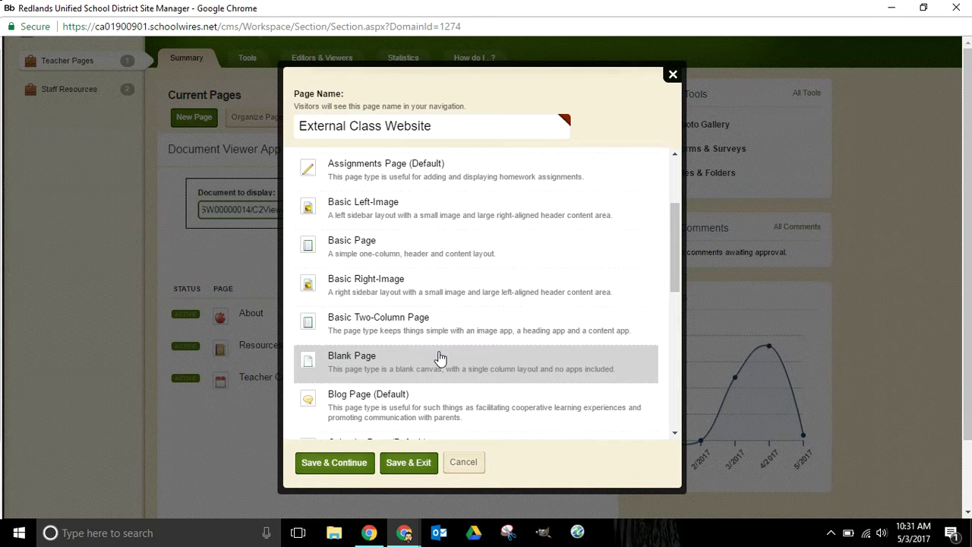
click(410, 467)
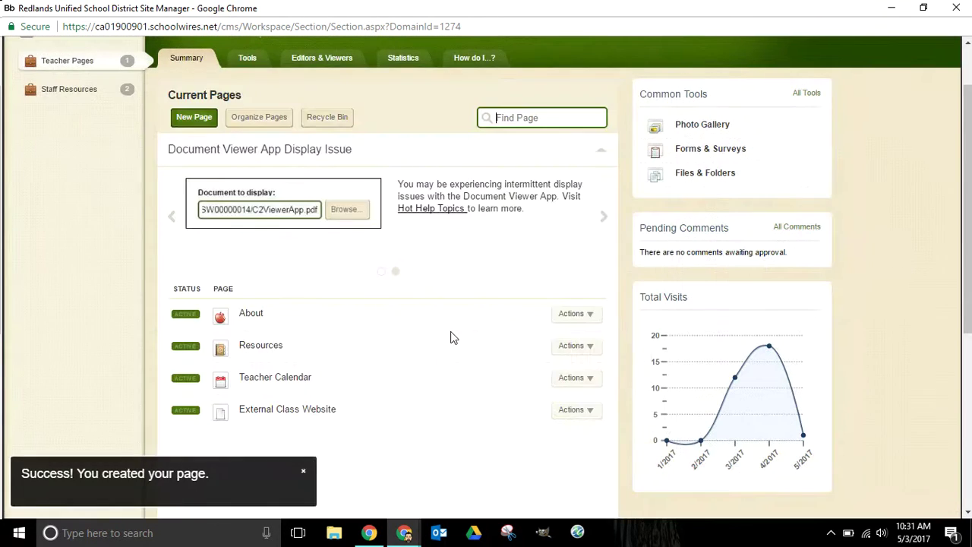
scroll(440, 313, down, 1)
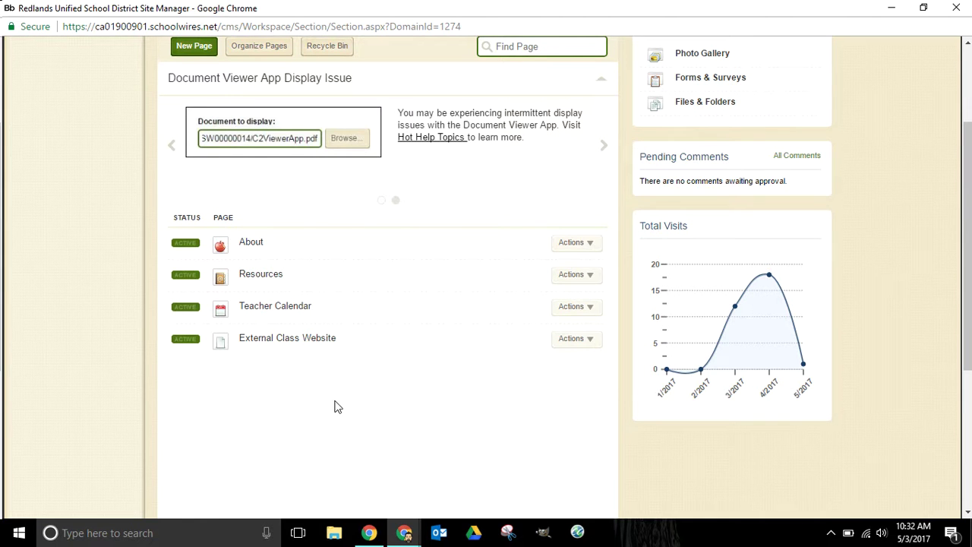
Step: Copy the Instructional Technology Google Site URL from the other Chrome window, then return to Site Manager
mouse_move(405, 537)
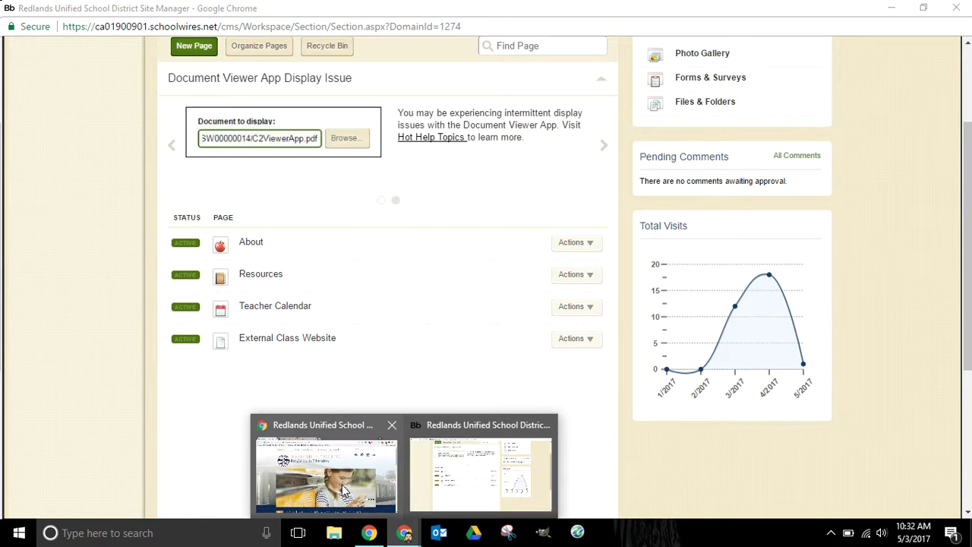
click(338, 479)
click(235, 9)
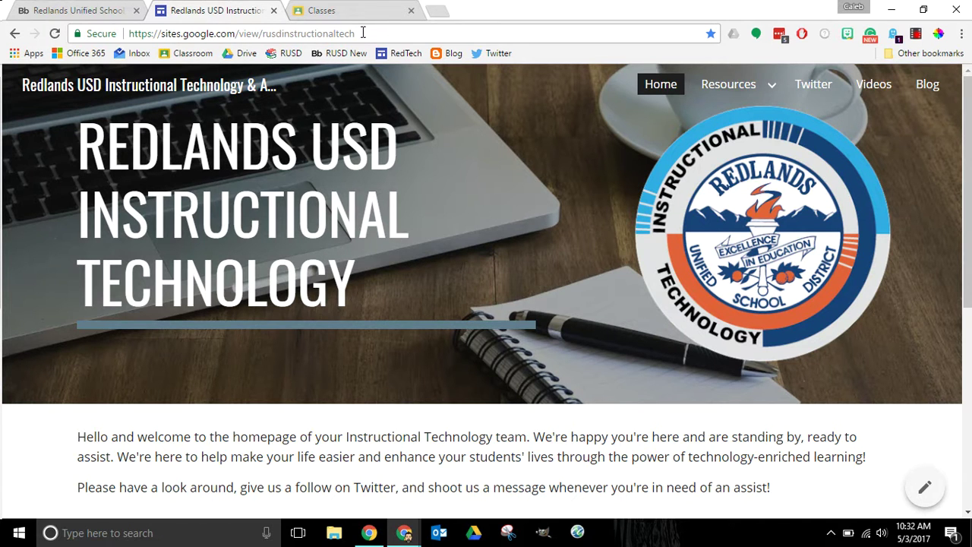
drag(354, 34, 120, 33)
key(ctrl+c)
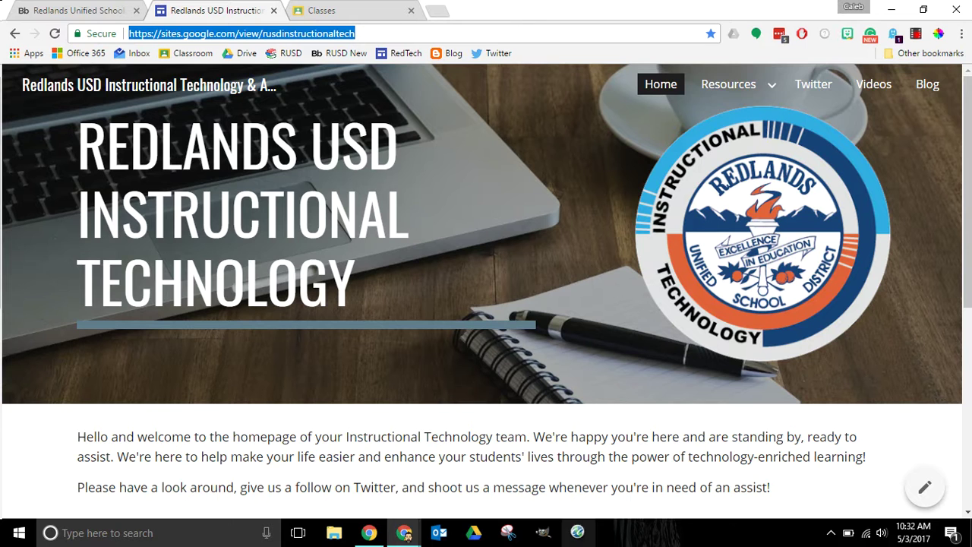
mouse_move(409, 536)
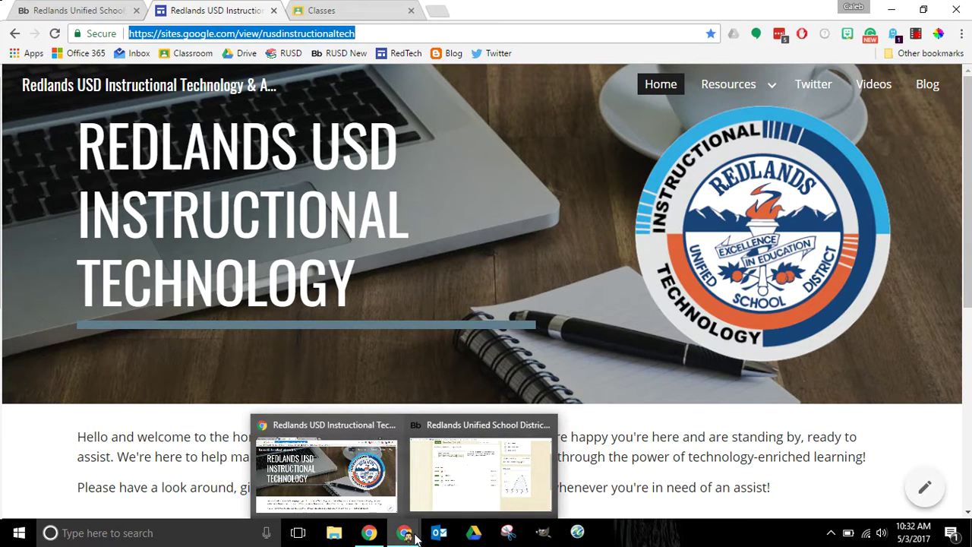
click(477, 487)
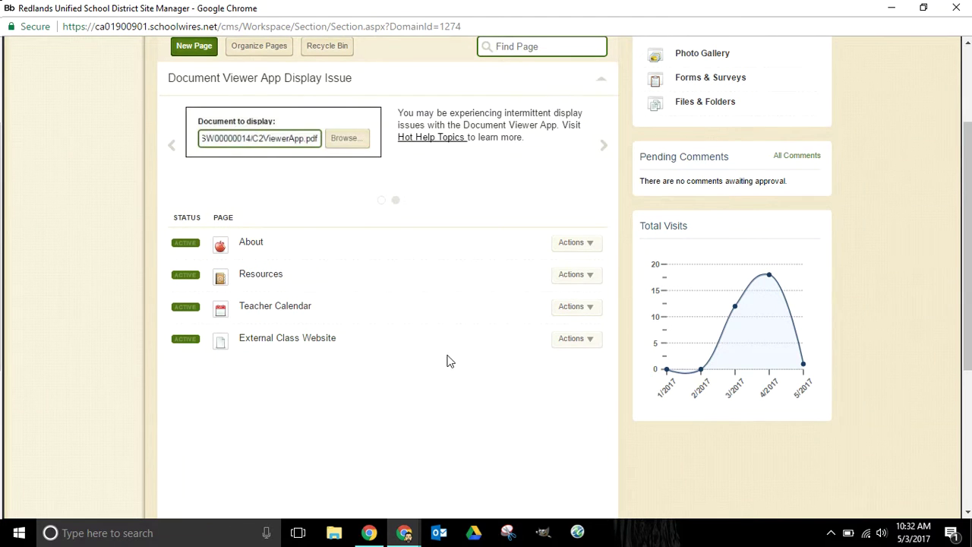
click(586, 347)
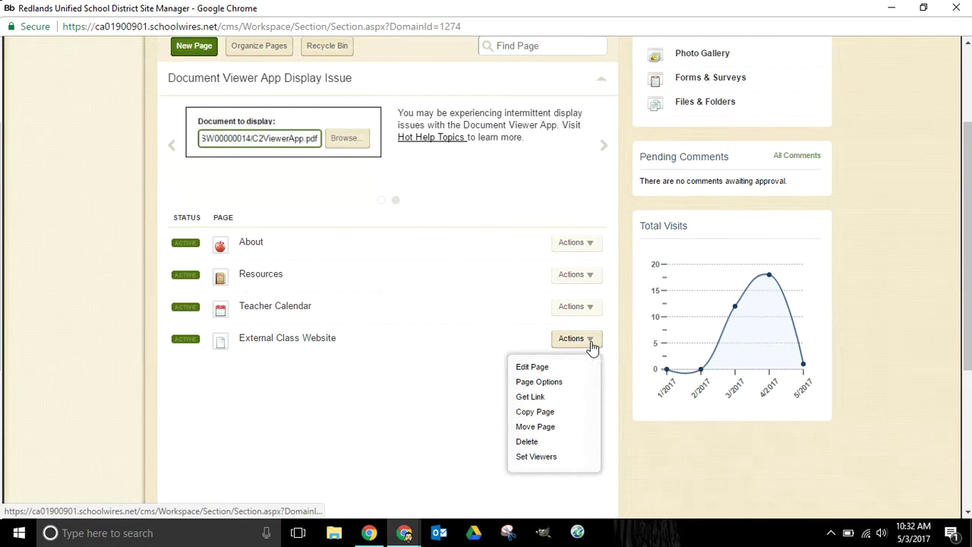
click(552, 383)
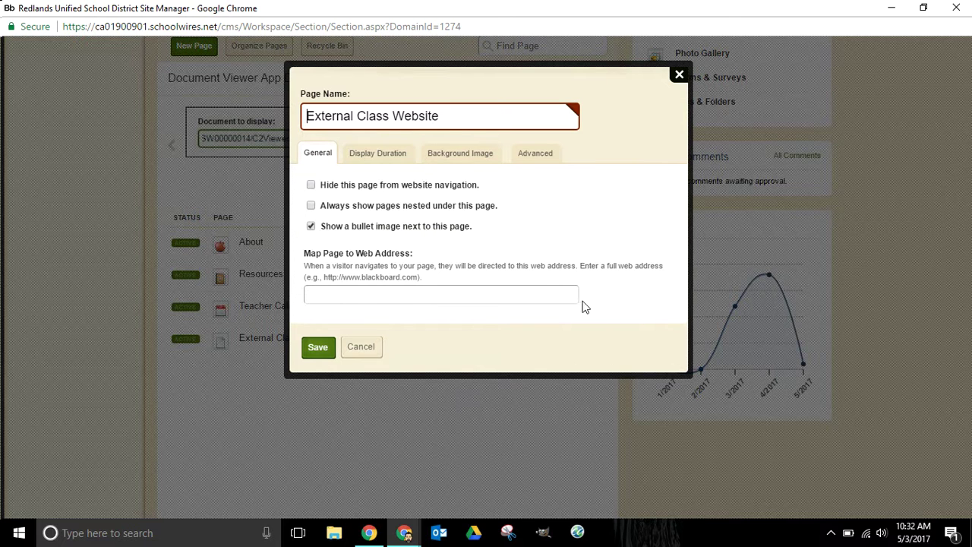
click(335, 294)
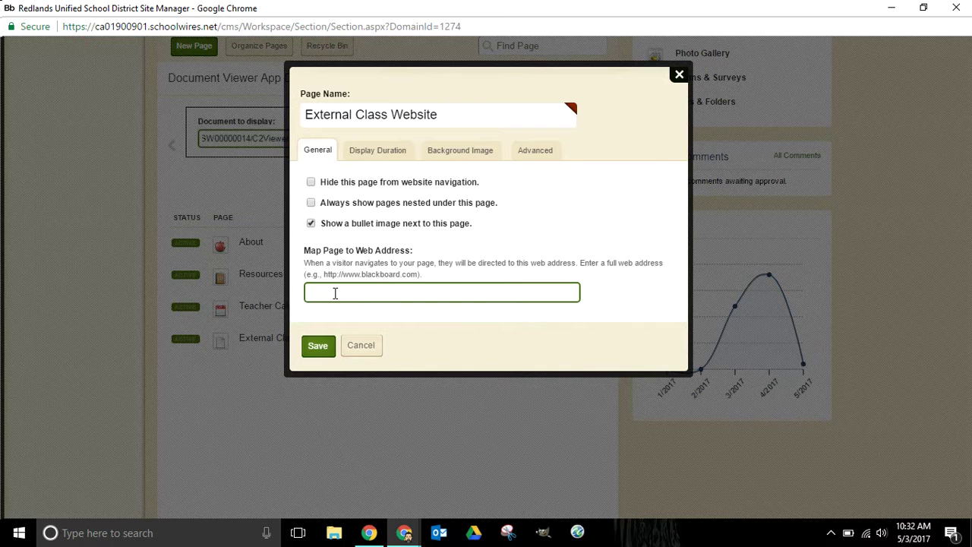
key(ctrl+v)
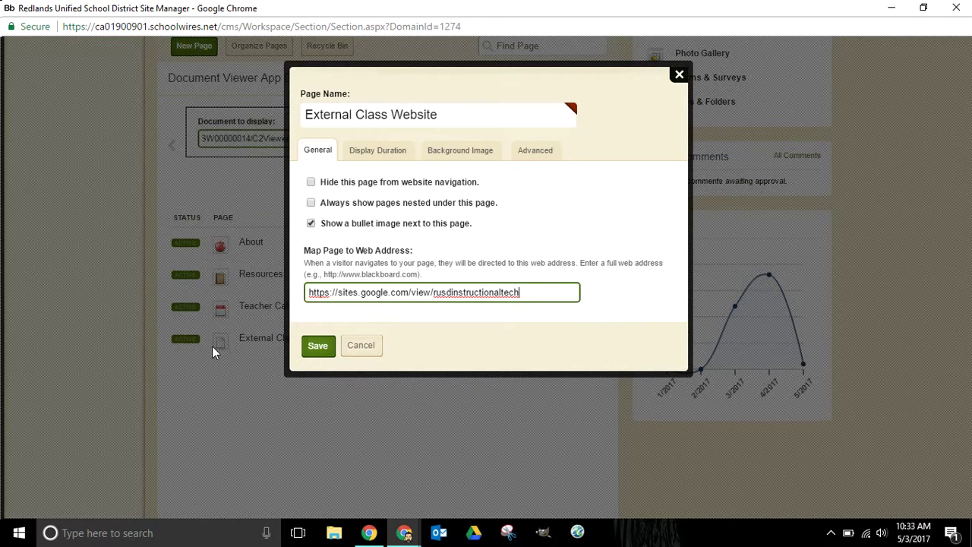
click(317, 349)
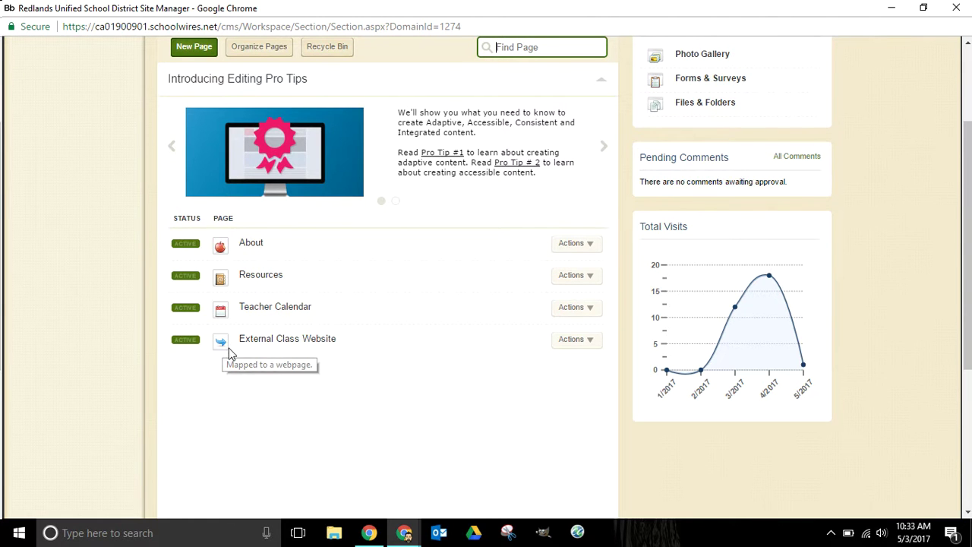
Step: Return to the top of the page list and start a second new page
scroll(348, 387, up, 1)
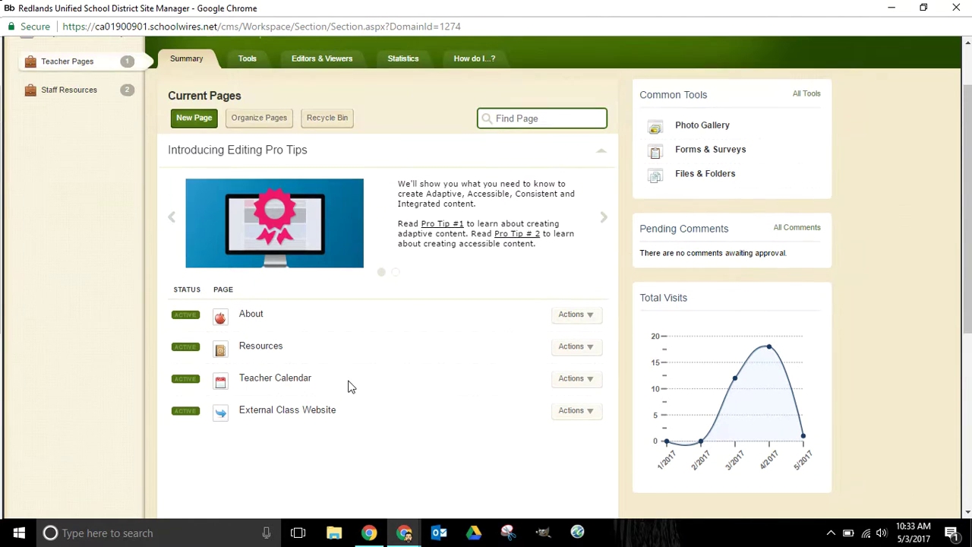
click(194, 119)
Step: Add a Blank Page named 'Google Classroom' to the teacher section and save it
click(351, 131)
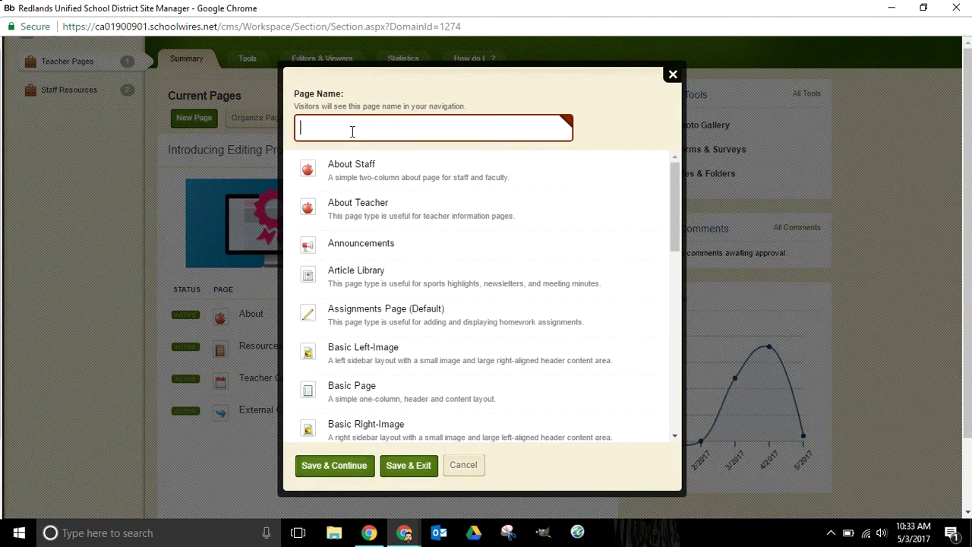
text(Google Glassroom)
scroll(445, 271, down, 3)
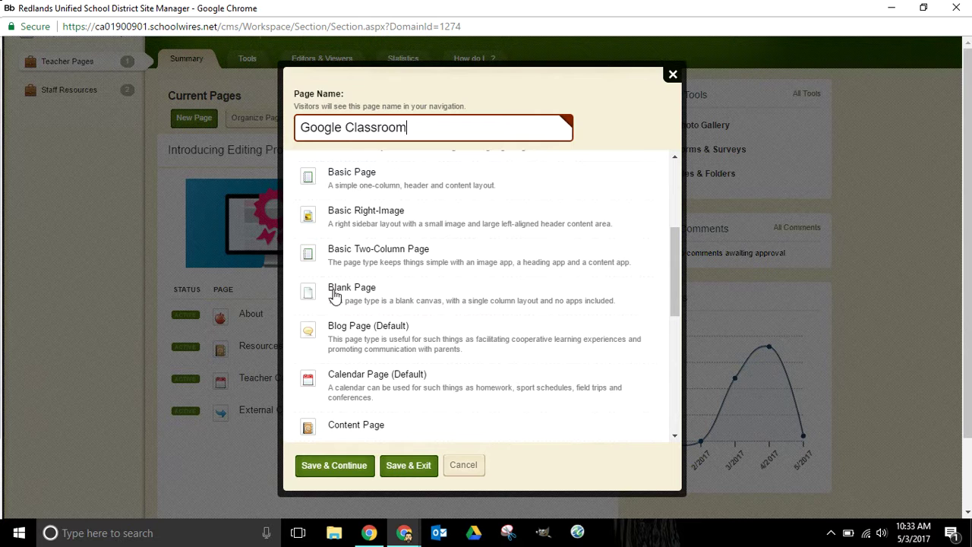
click(354, 290)
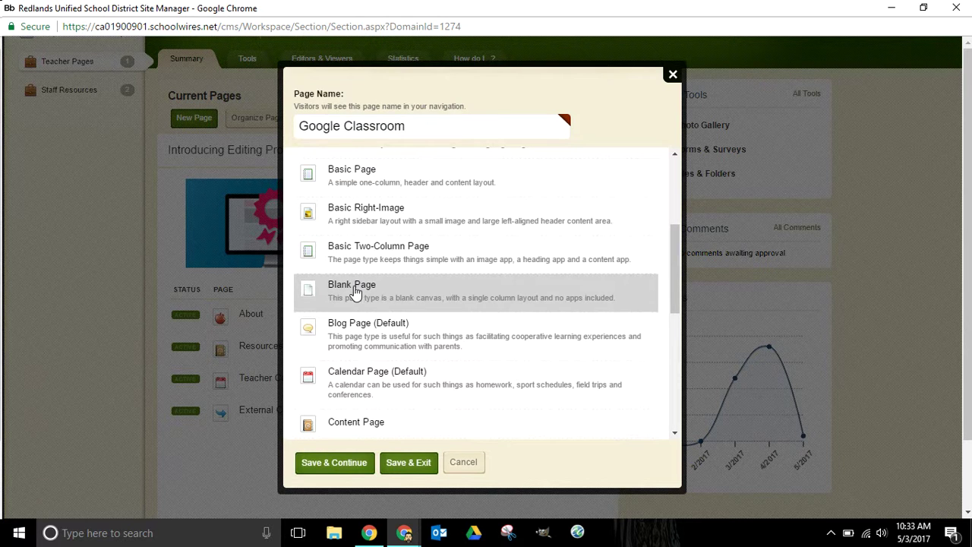
click(400, 465)
scroll(440, 306, down, 2)
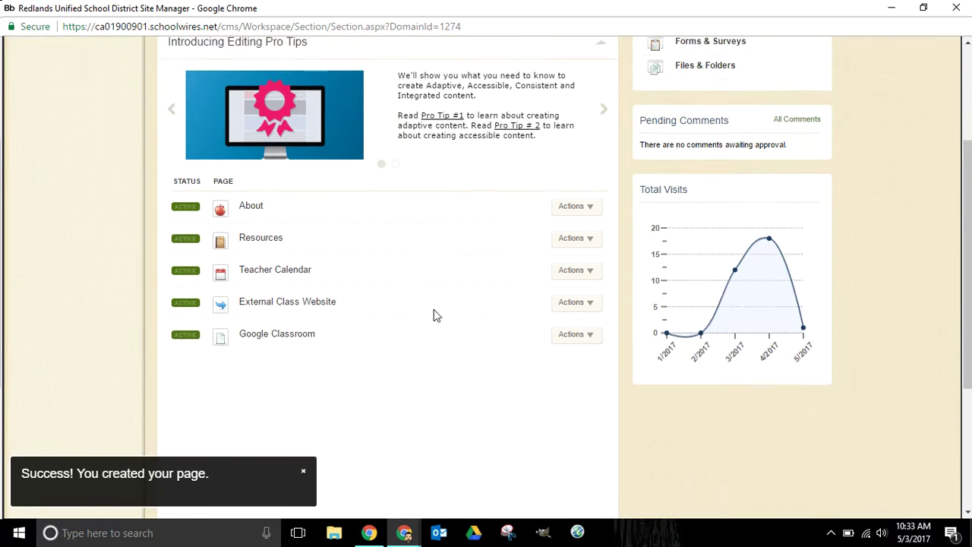
click(405, 536)
Step: Copy the Period 1 class's Google Classroom web address, then return to Site Manager
click(344, 478)
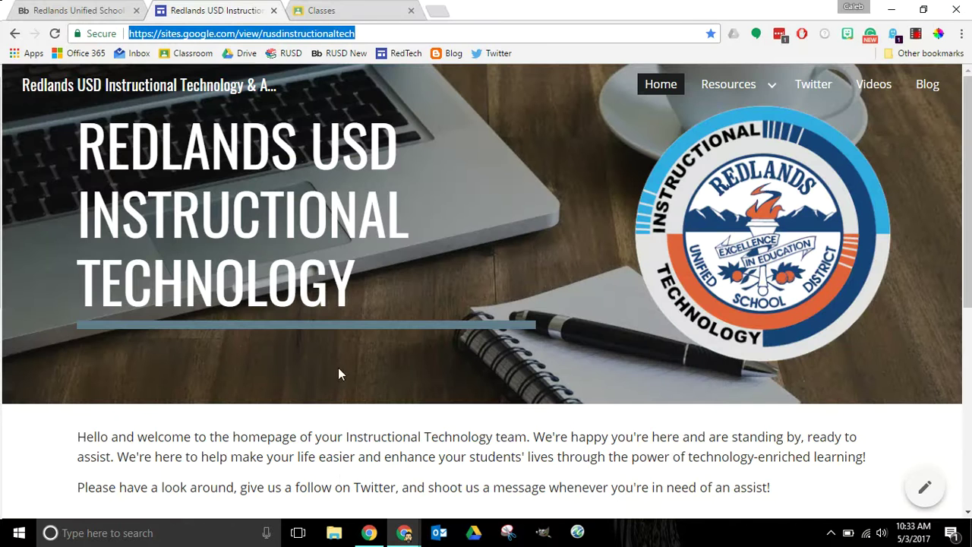
click(367, 8)
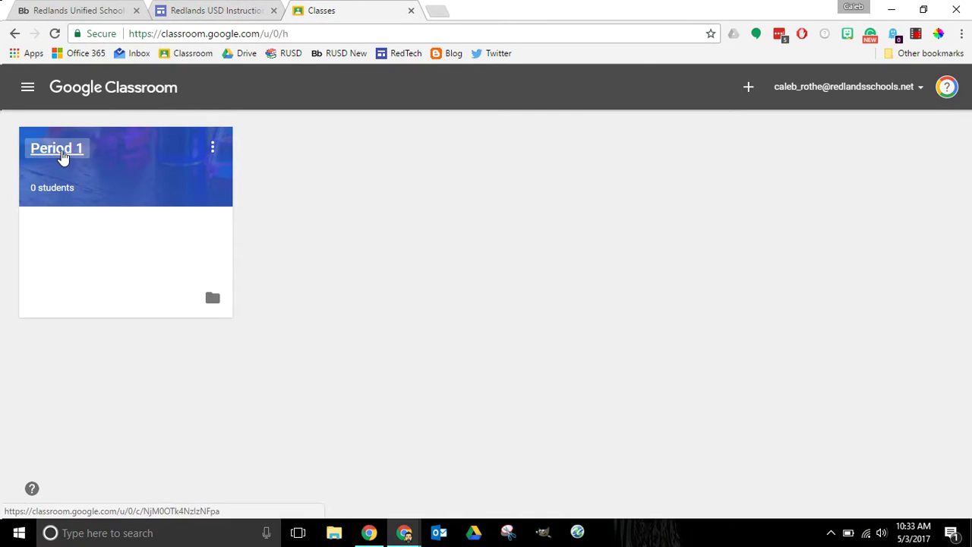
click(64, 155)
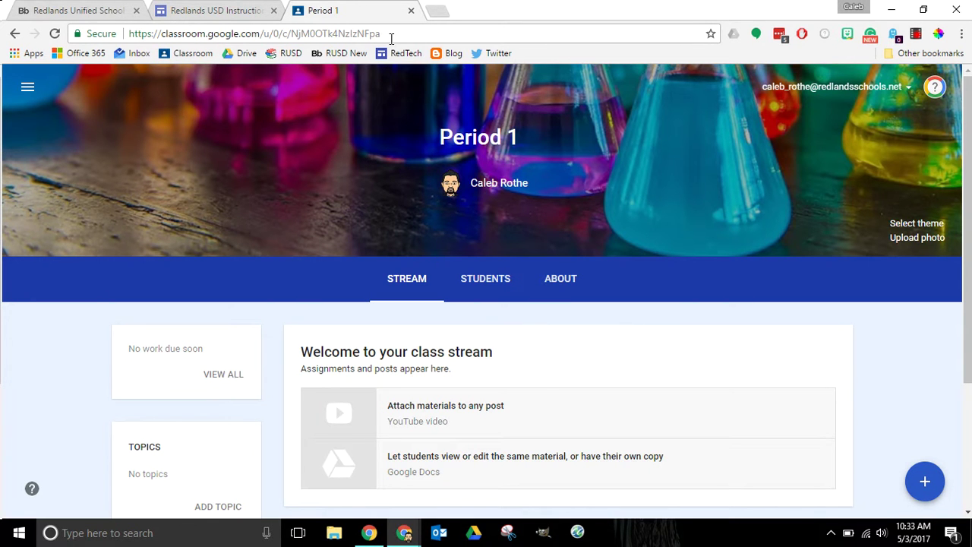
click(391, 33)
key(ctrl+c)
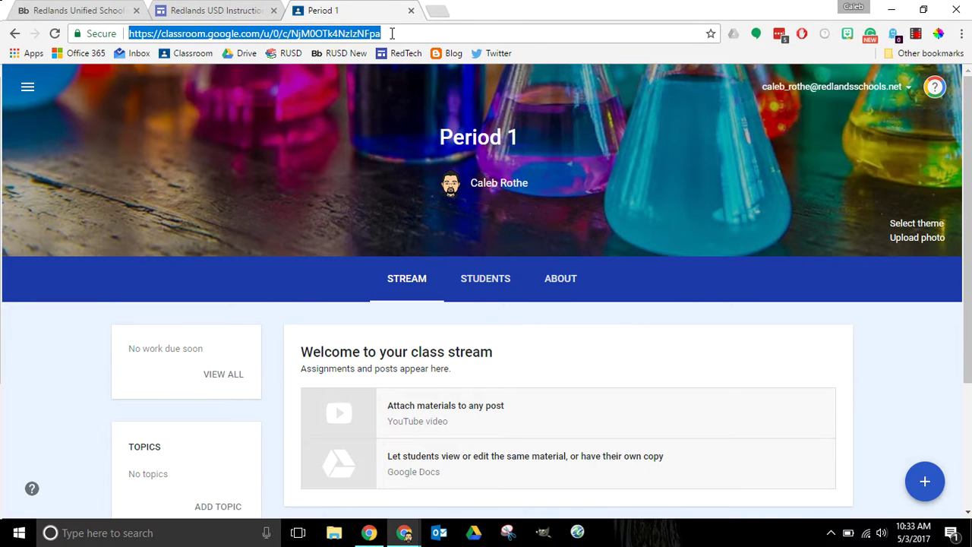
click(404, 532)
click(472, 488)
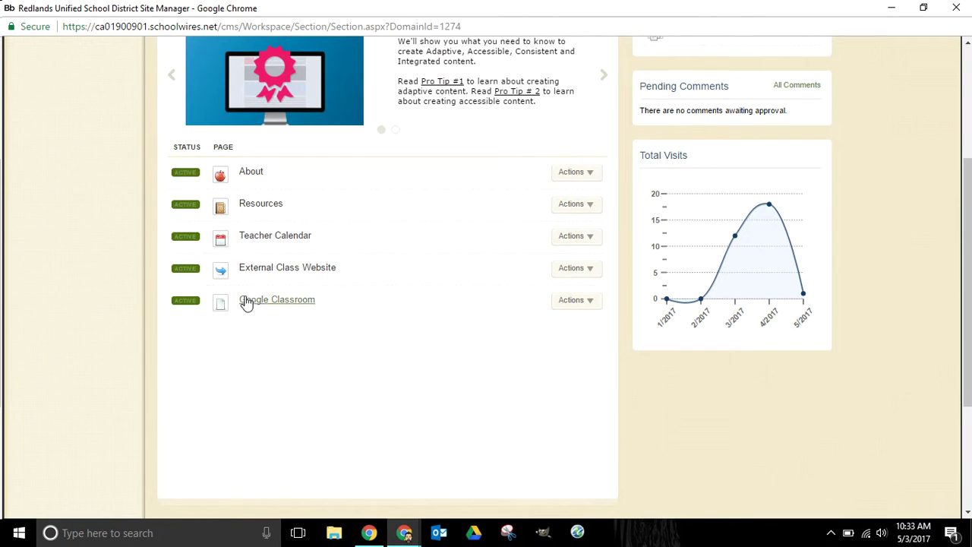
Step: Map the Google Classroom page to the copied Period 1 class address and save its page options
click(585, 302)
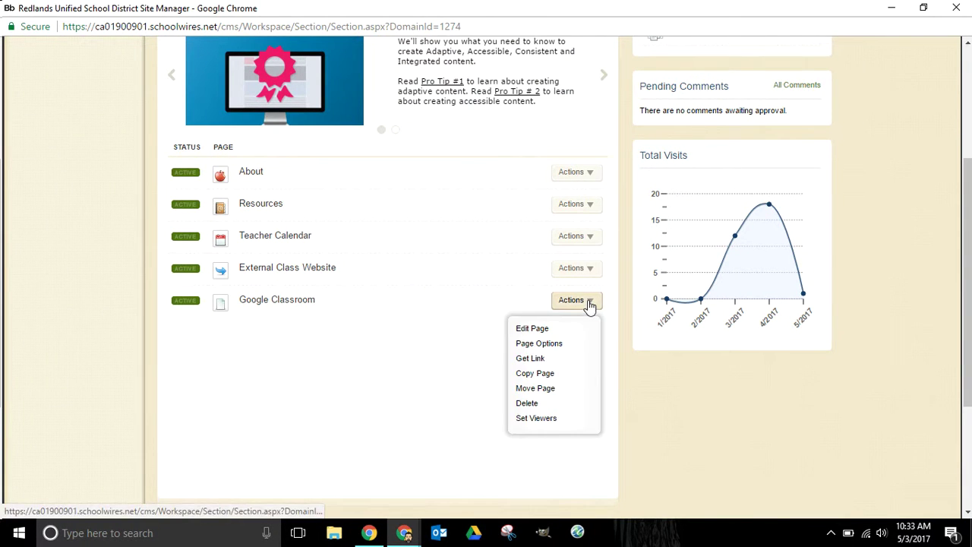
click(546, 346)
click(362, 295)
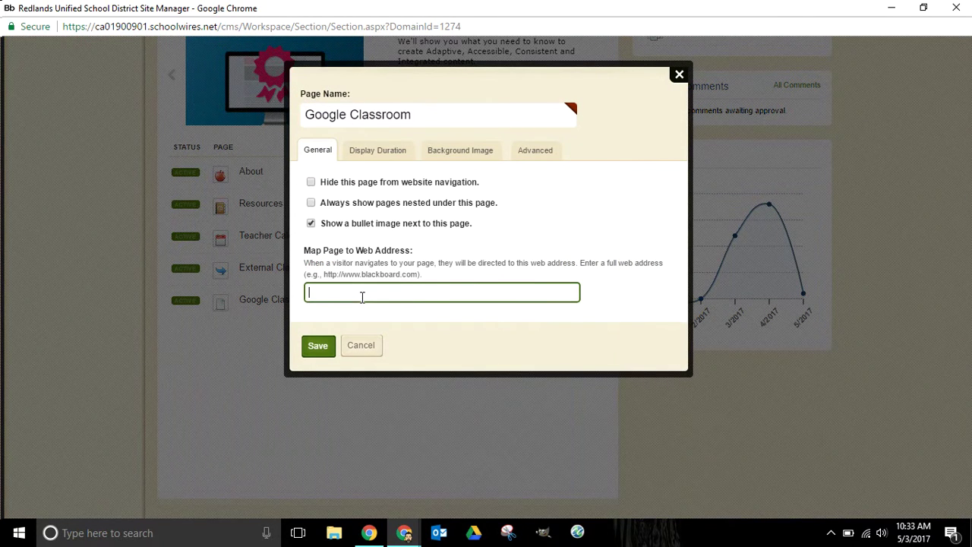
key(ctrl+v)
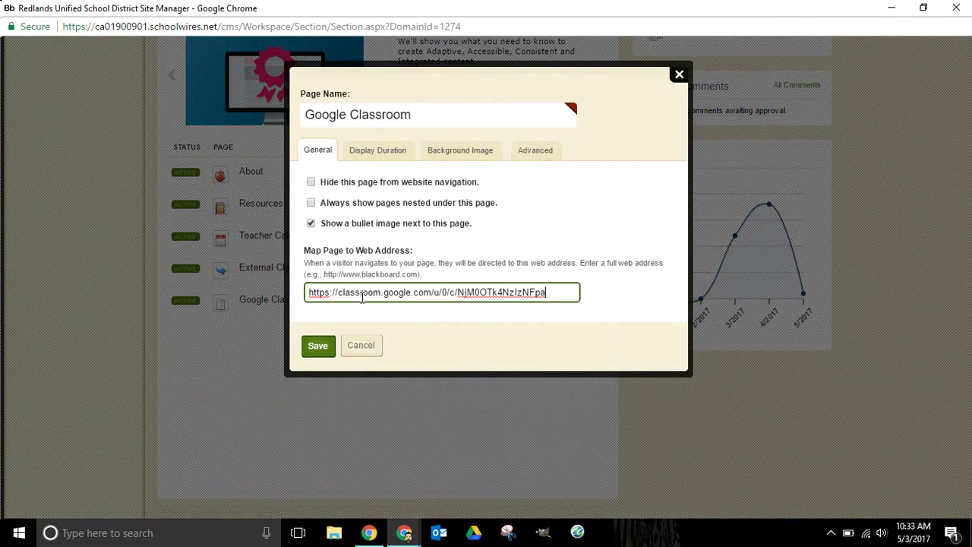
click(317, 350)
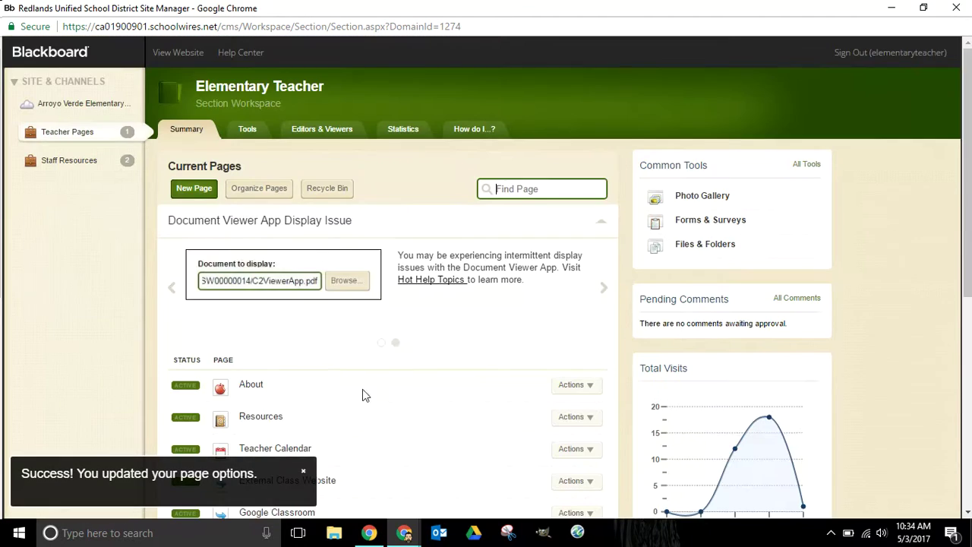
scroll(422, 391, down, 2)
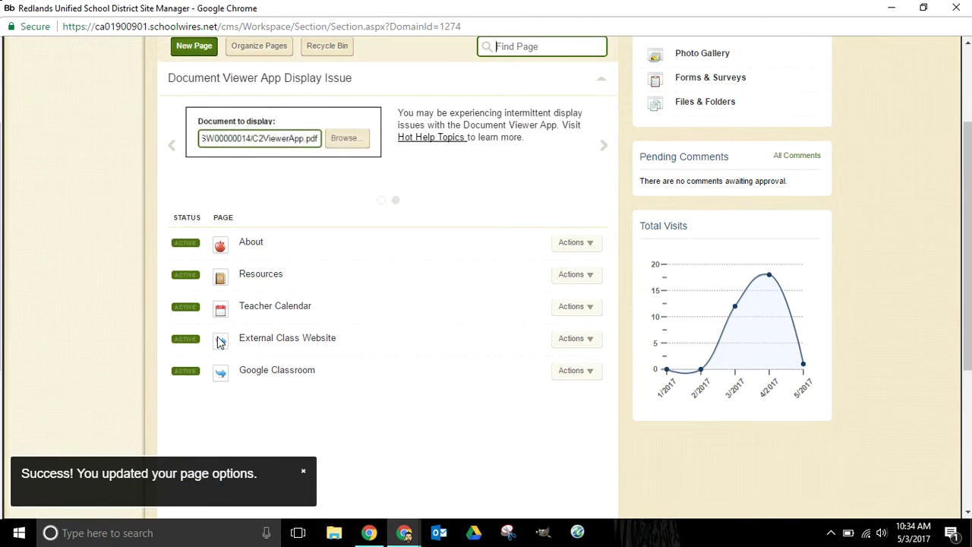
scroll(258, 334, up, 1)
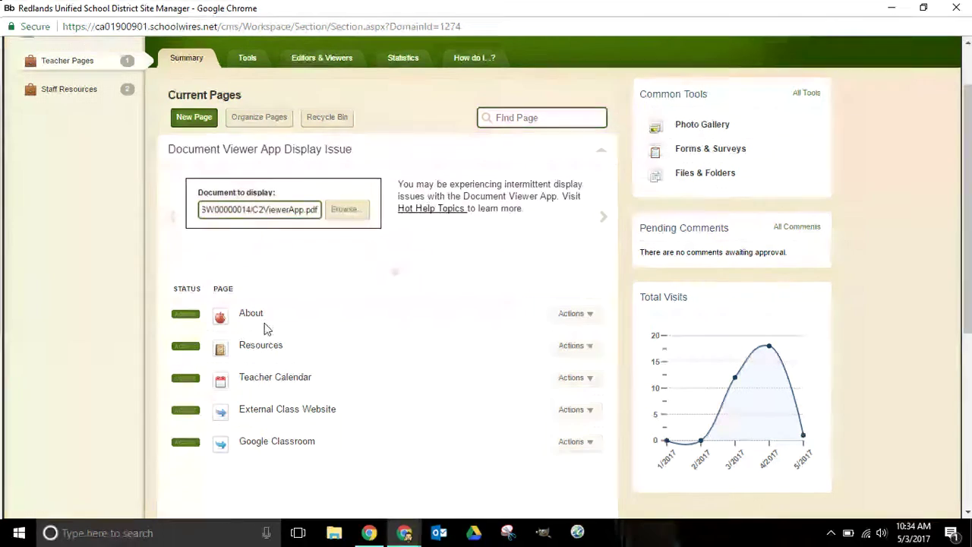
Step: Reorder pages to About, External Class Website, Google Classroom, Resources, Teacher Calendar and save
click(265, 119)
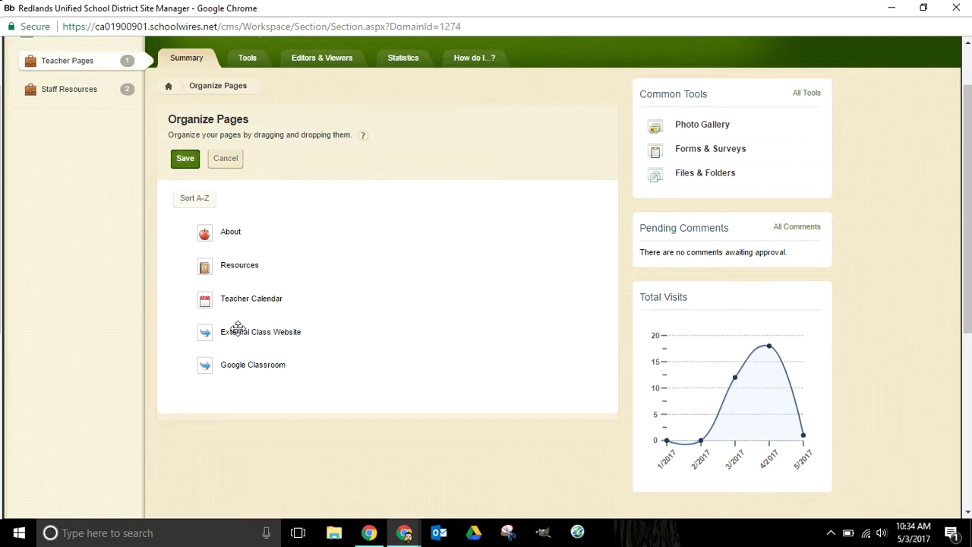
drag(248, 335, 227, 252)
drag(228, 366, 236, 281)
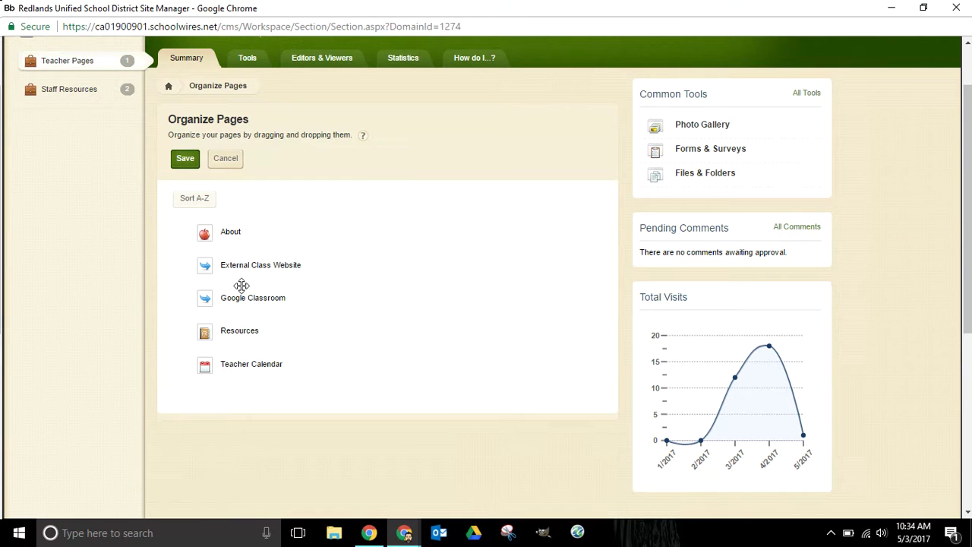
scroll(344, 186, up, 1)
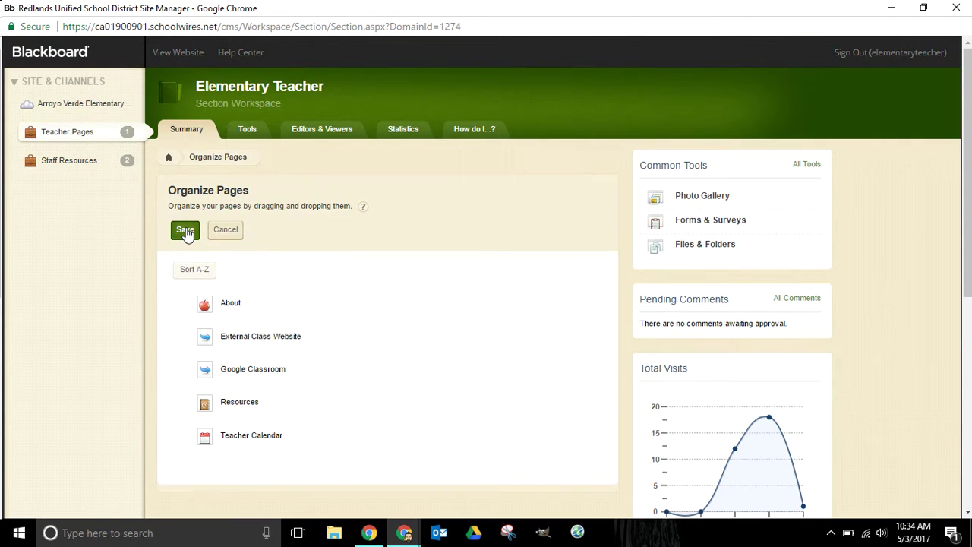
click(186, 231)
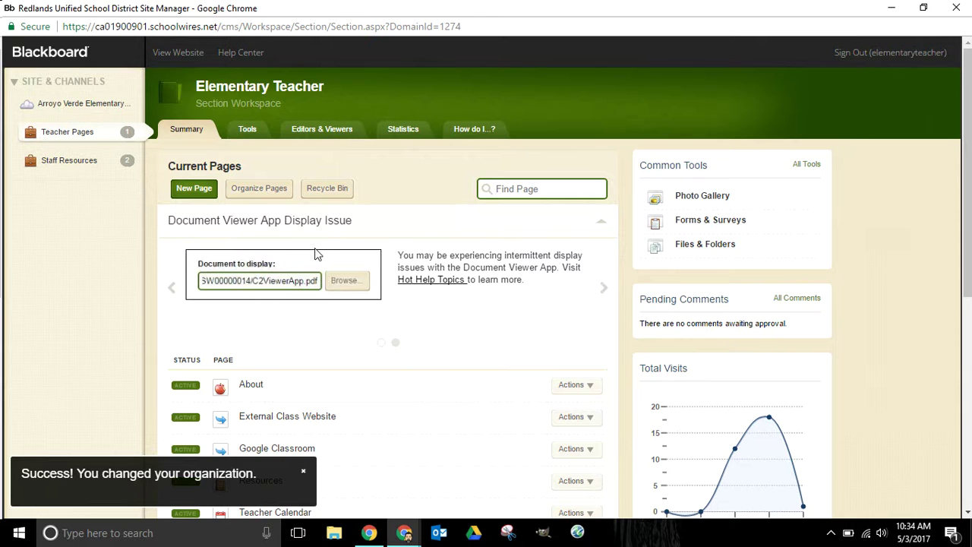
Step: On the live teacher site, follow the External Class Website link to the Instructional Technology Google Site
scroll(413, 357, down, 2)
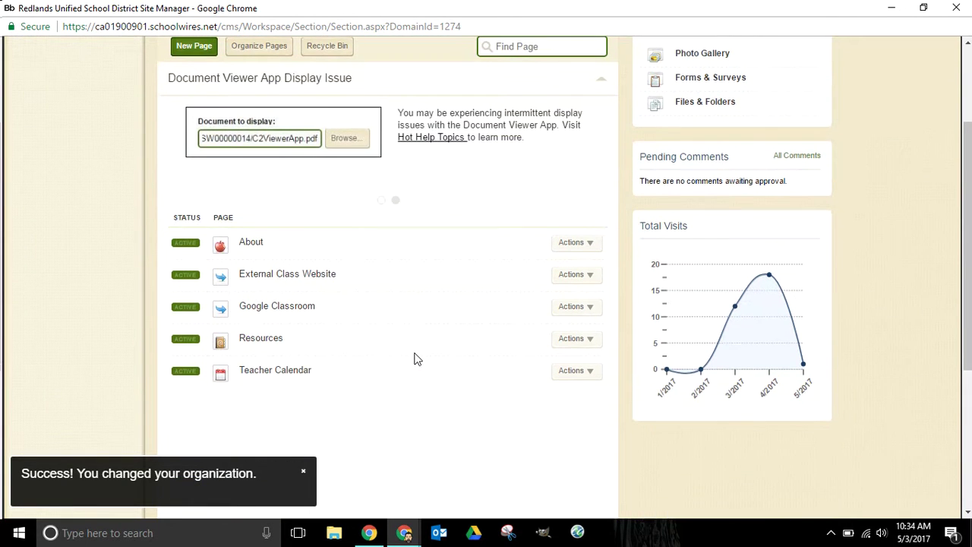
scroll(414, 358, up, 2)
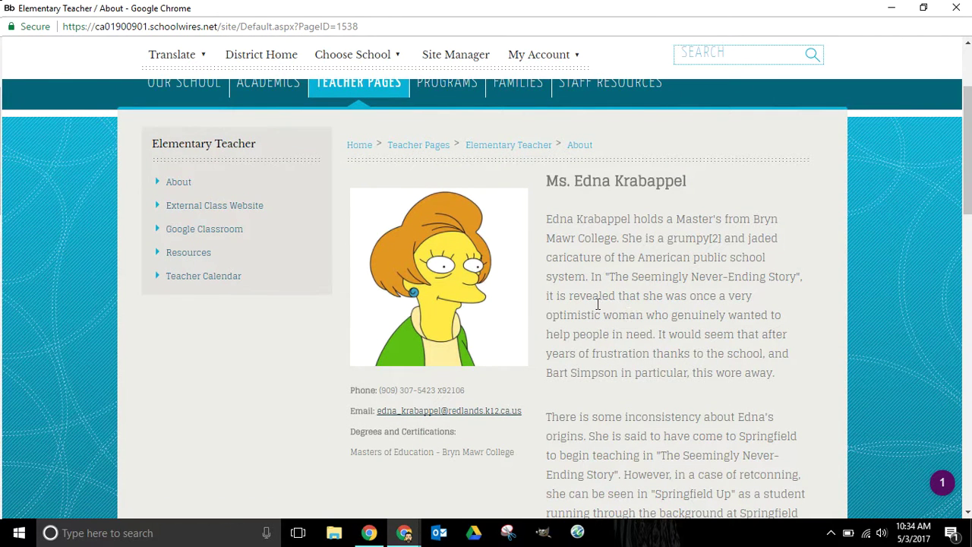
click(194, 209)
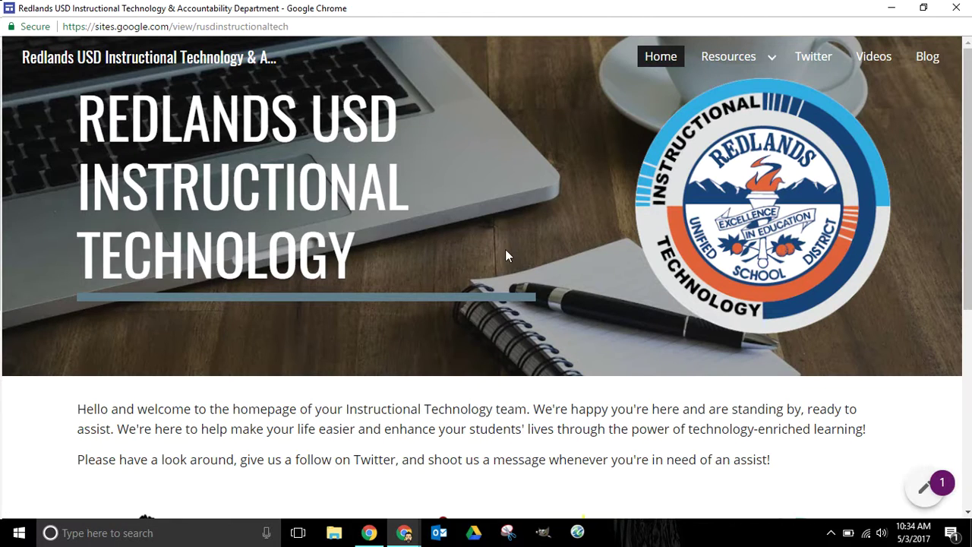
Step: Browse the Instructional Technology Google Site, then close its window to return to the About page
scroll(520, 240, down, 4)
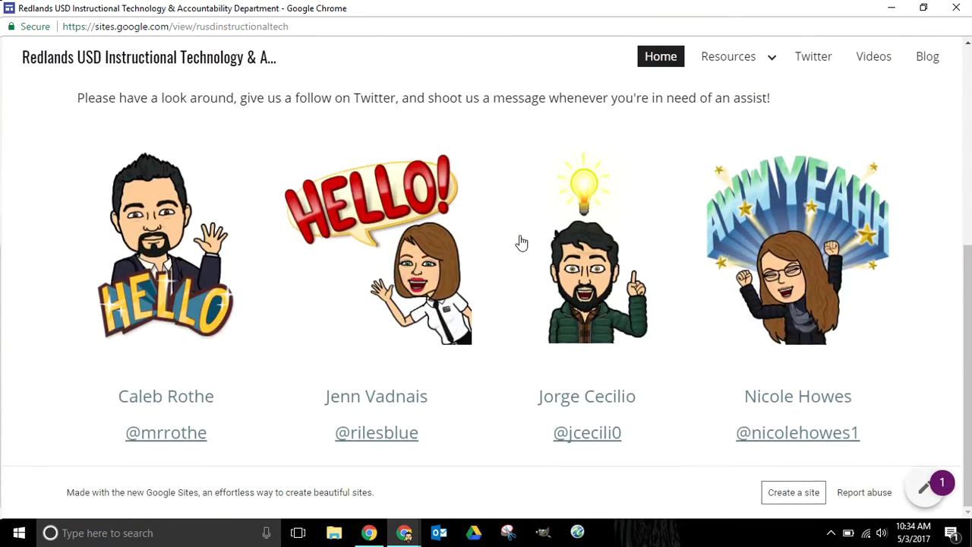
scroll(521, 241, up, 4)
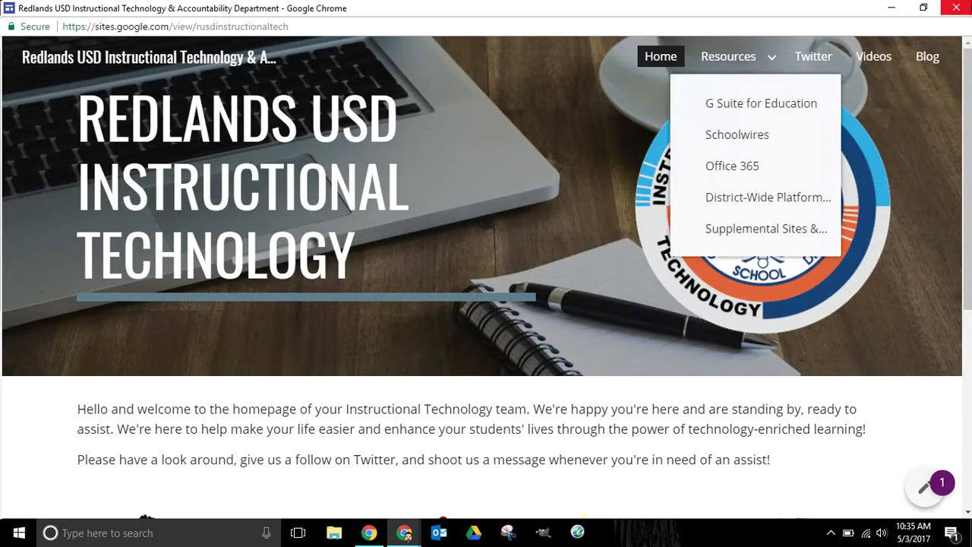
click(955, 8)
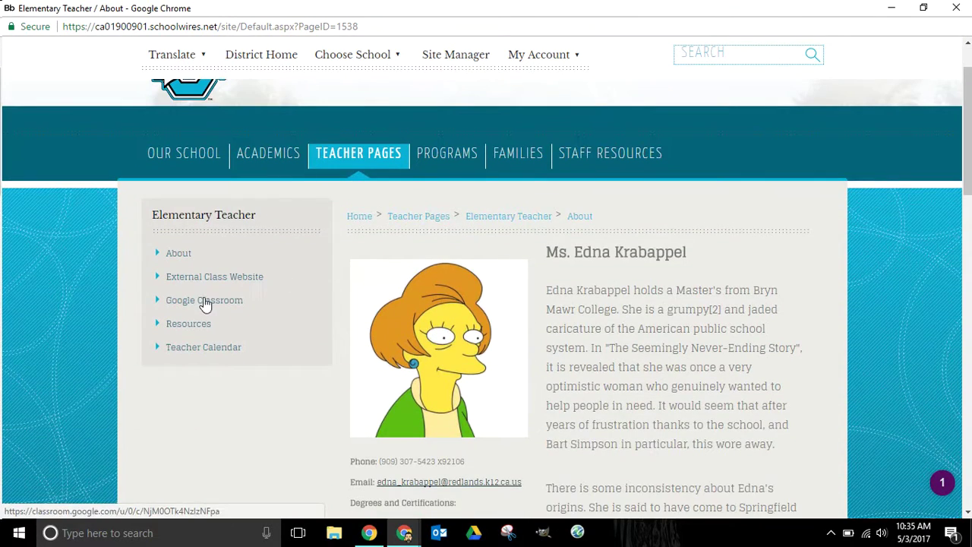
Step: Follow the Google Classroom link in the Elementary Teacher side navigation to load the Period 1 class
click(206, 301)
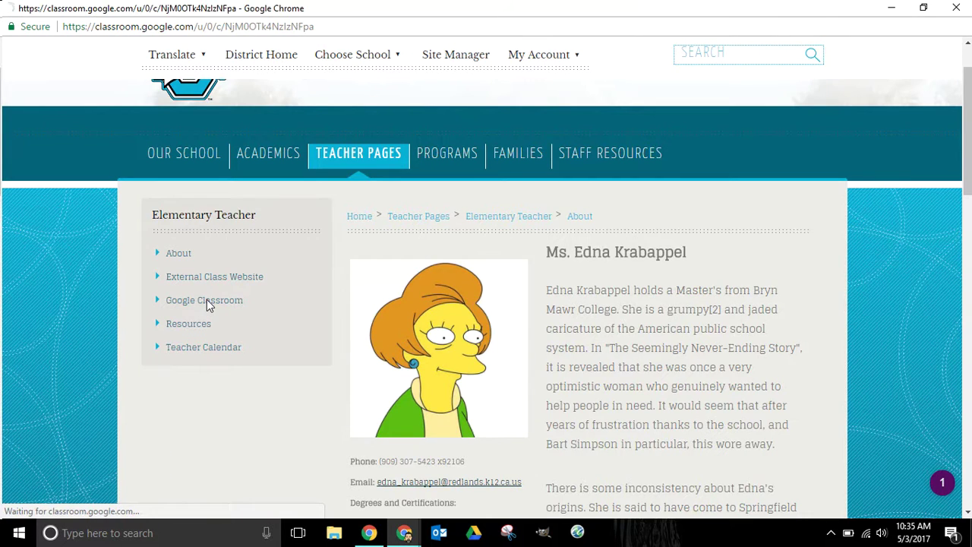